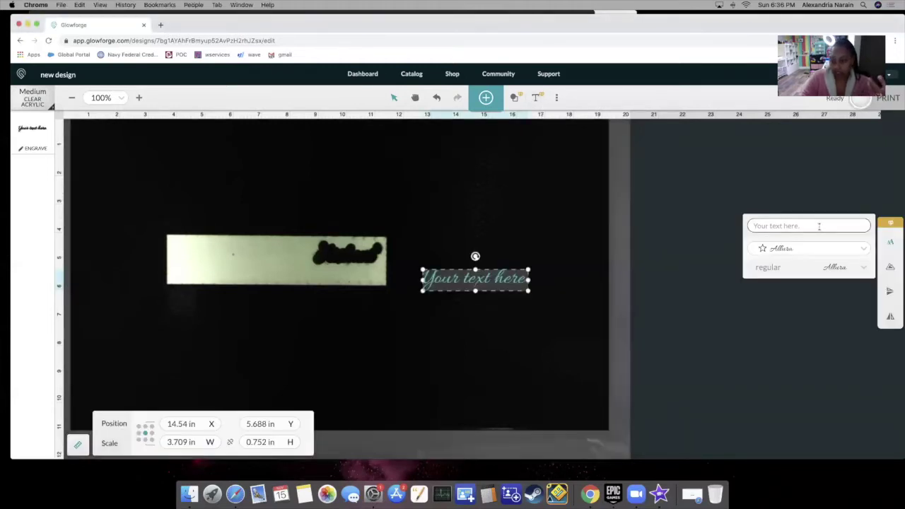
Type the personalised first name into the text object, keeping the font as Allura
left_click(819, 226)
type("Als")
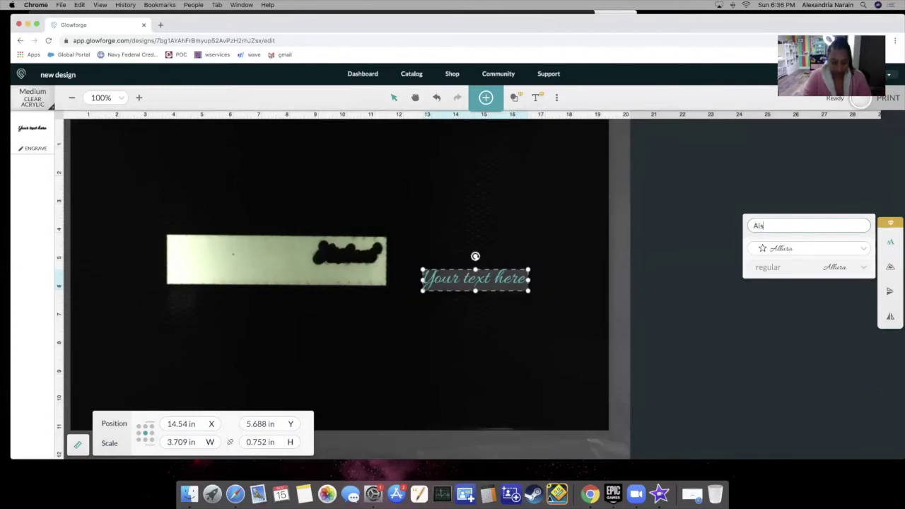
type("hani")
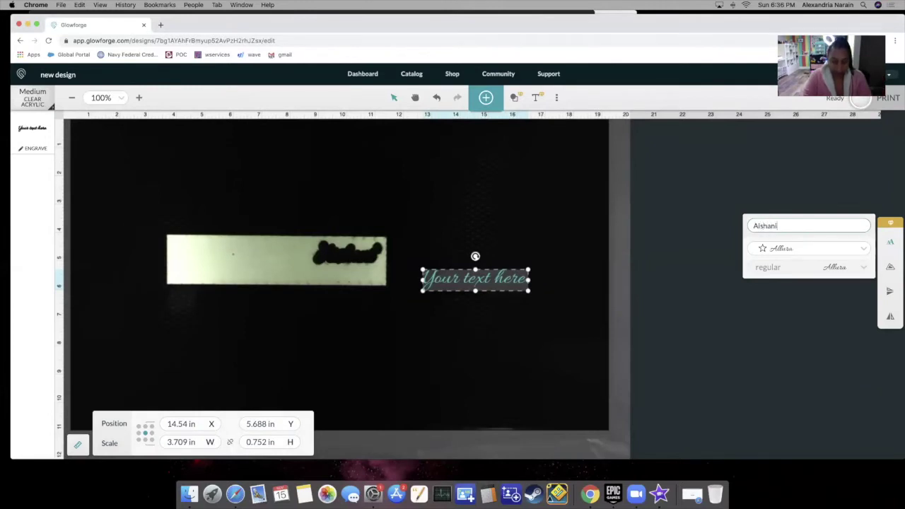
left_click(837, 248)
left_click(817, 247)
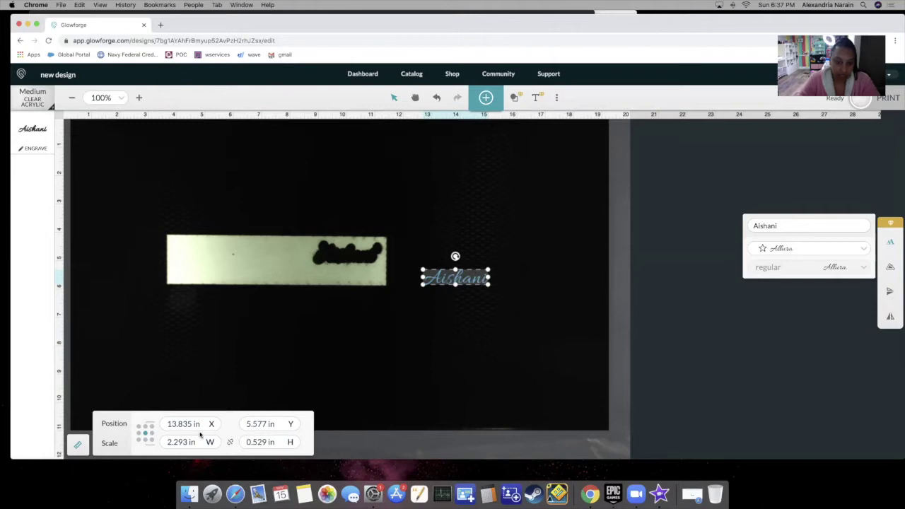
left_click(517, 99)
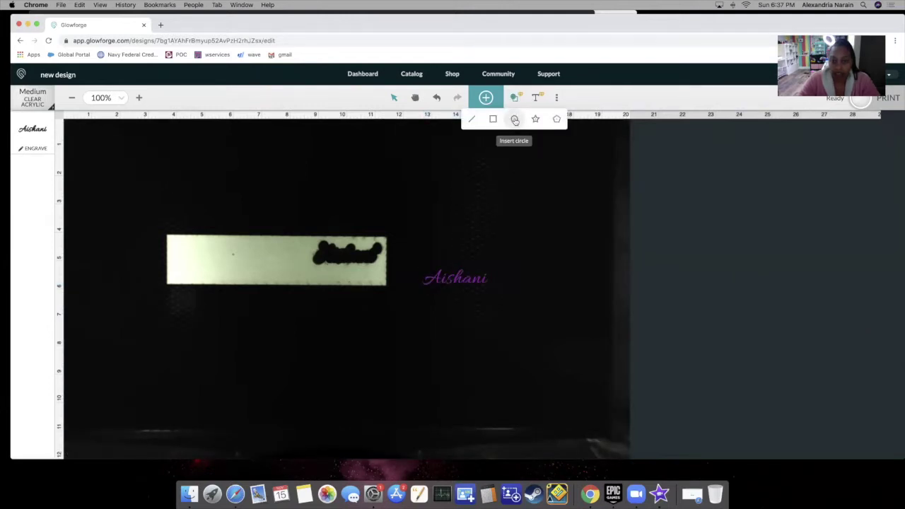
Insert a circle and scale it to 0.1 in by 0.1 in
left_click(515, 120)
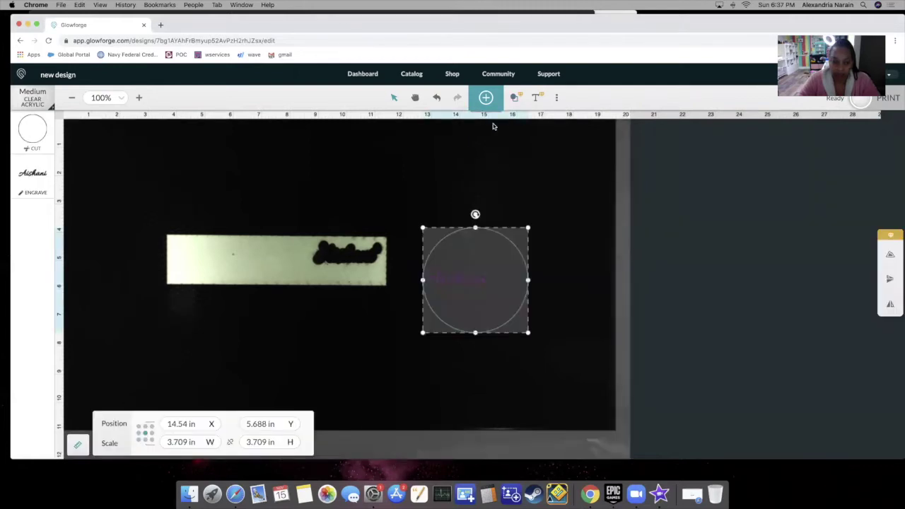
left_click(183, 442)
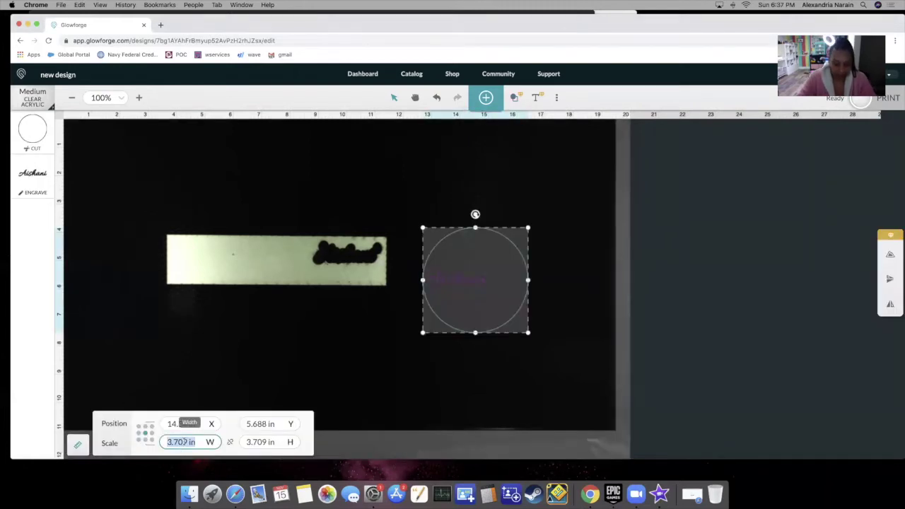
type("1")
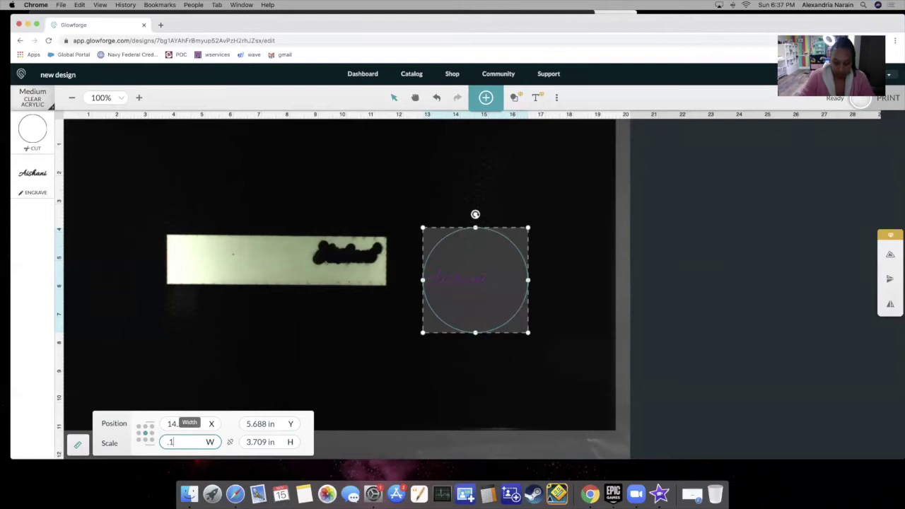
left_click(259, 444)
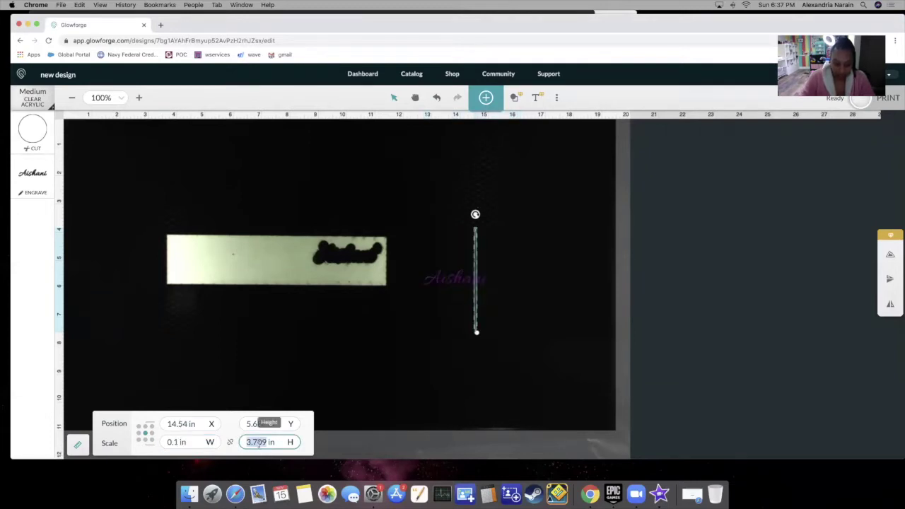
type(".1")
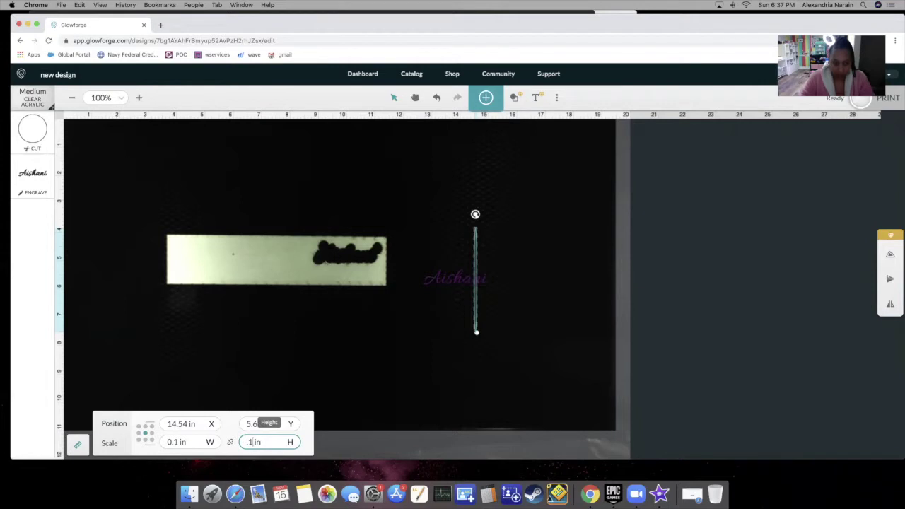
key("Return")
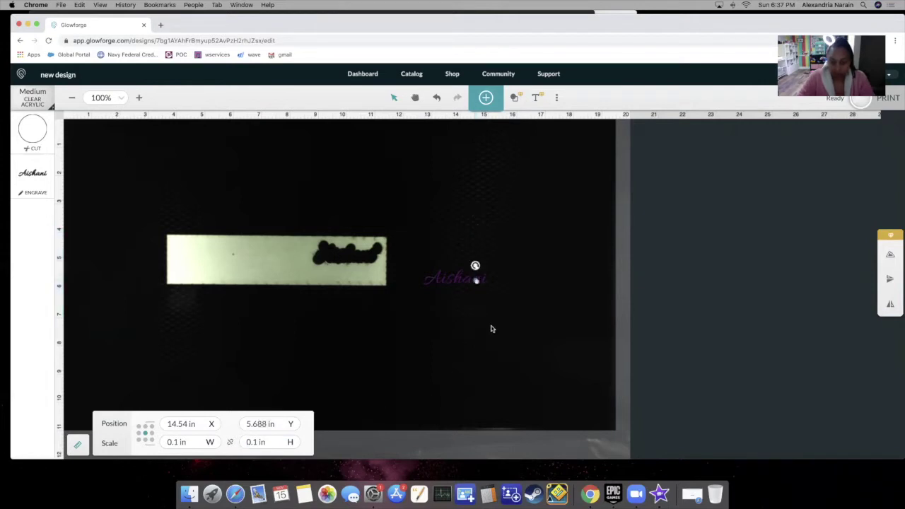
Nudge the name slightly up and left, then move the tiny circle above its left end
left_click(477, 268)
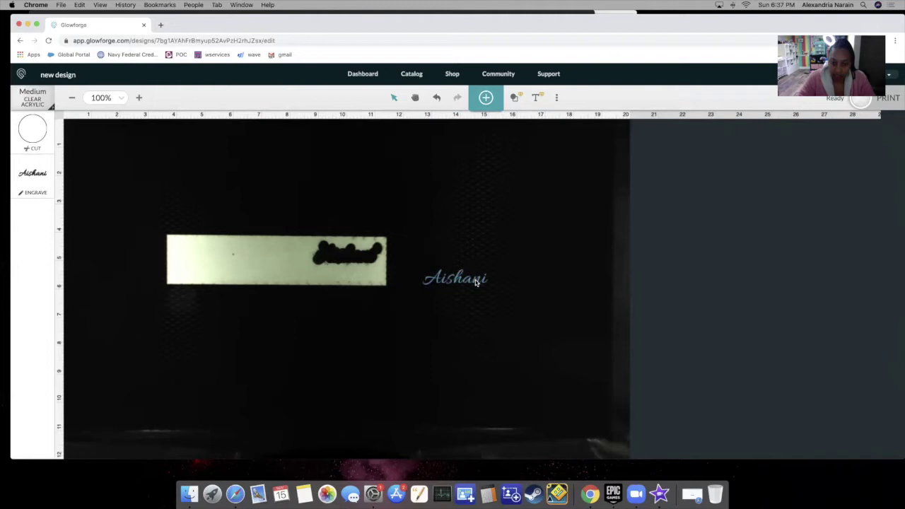
mouse_move(476, 281)
left_mouse_down()
mouse_move(464, 271)
mouse_move(473, 273)
left_mouse_up()
left_click(479, 297)
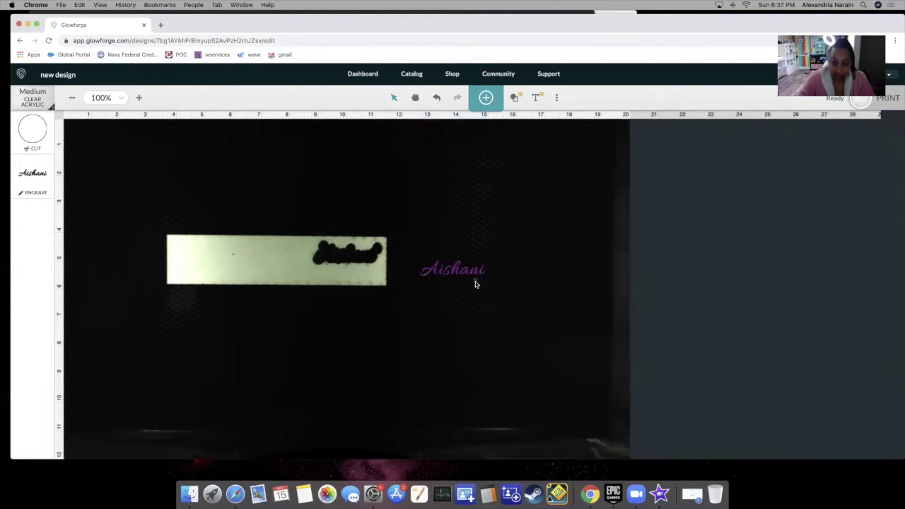
left_click_drag(476, 283, 429, 262)
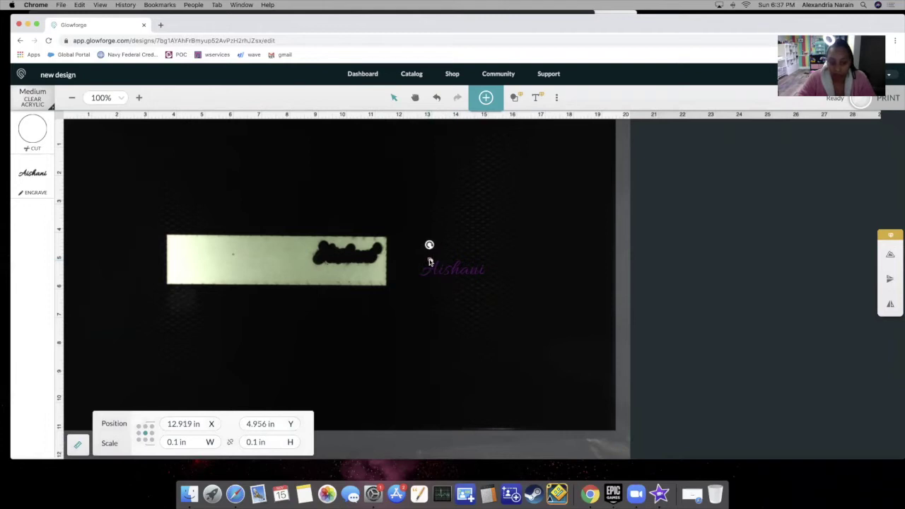
Insert another circle and set its W and H Scale values to 0.1 in
left_click(476, 315)
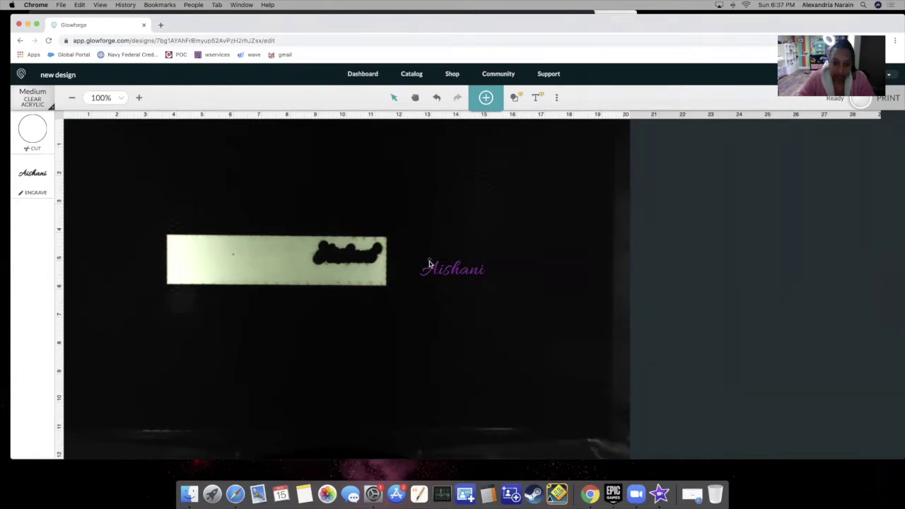
left_click(518, 98)
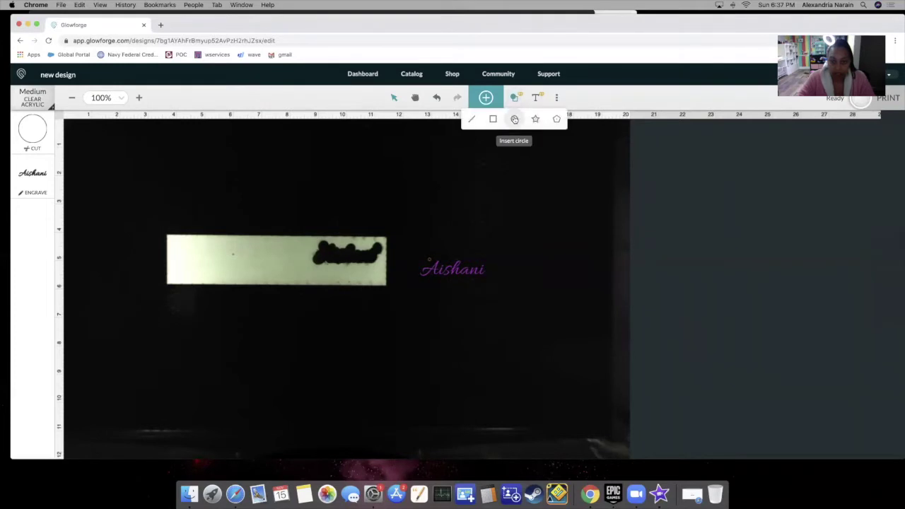
left_click(514, 119)
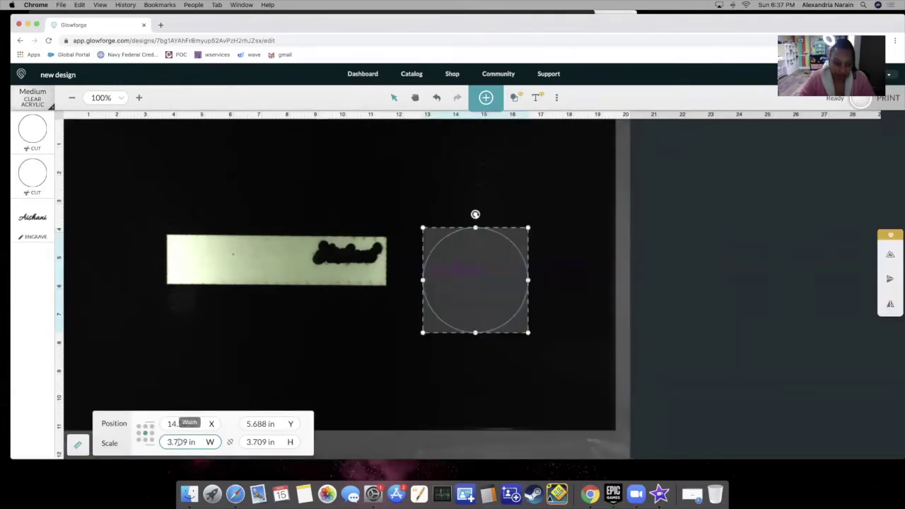
double_click(181, 442)
type(".1")
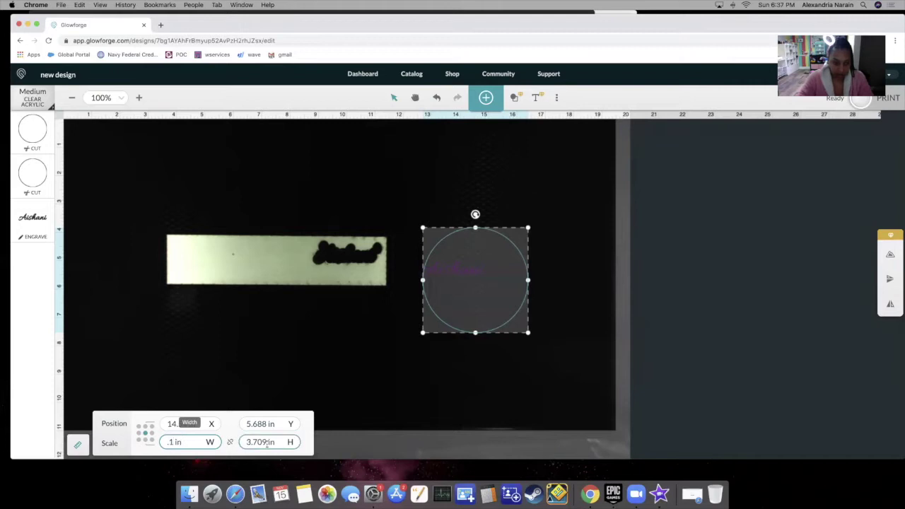
left_click(266, 442)
triple_click(266, 441)
key("BackSpace")
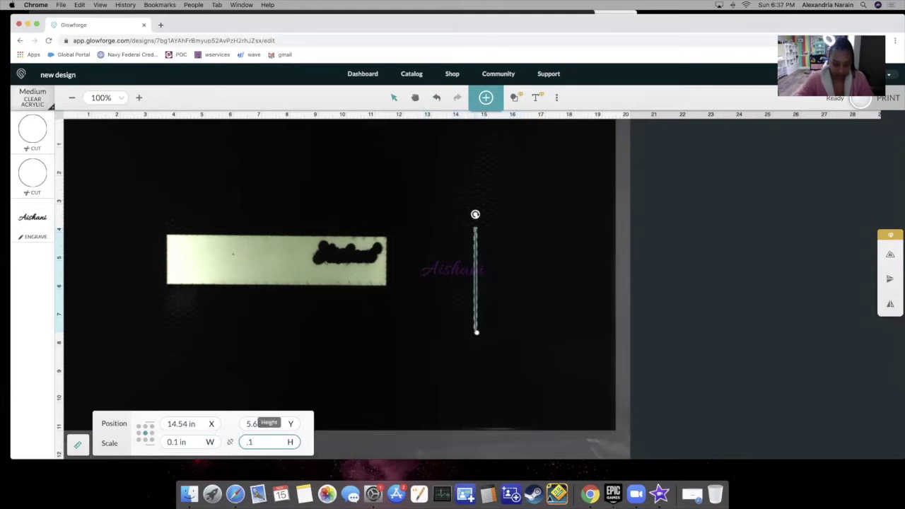
type(".1")
key("Return")
left_click(463, 307)
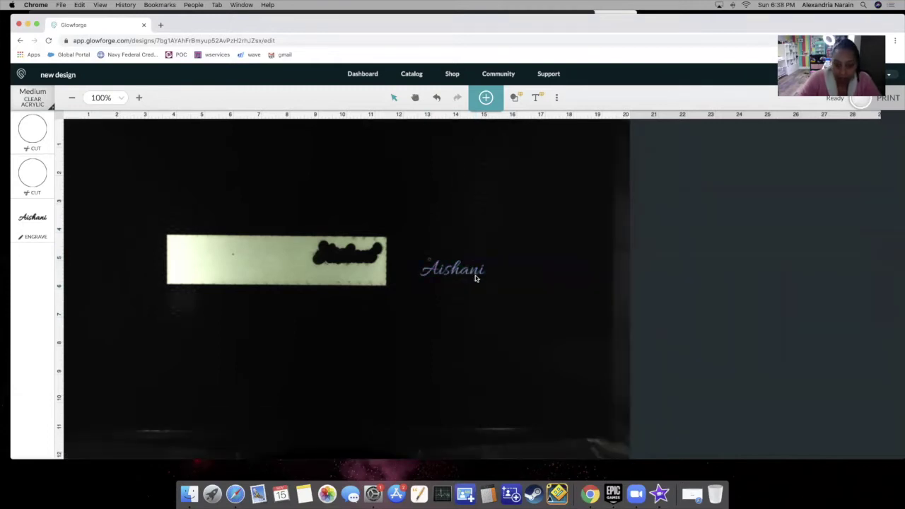
Move the second tiny circle above the name's right end and nudge the name slightly left
left_click(477, 281)
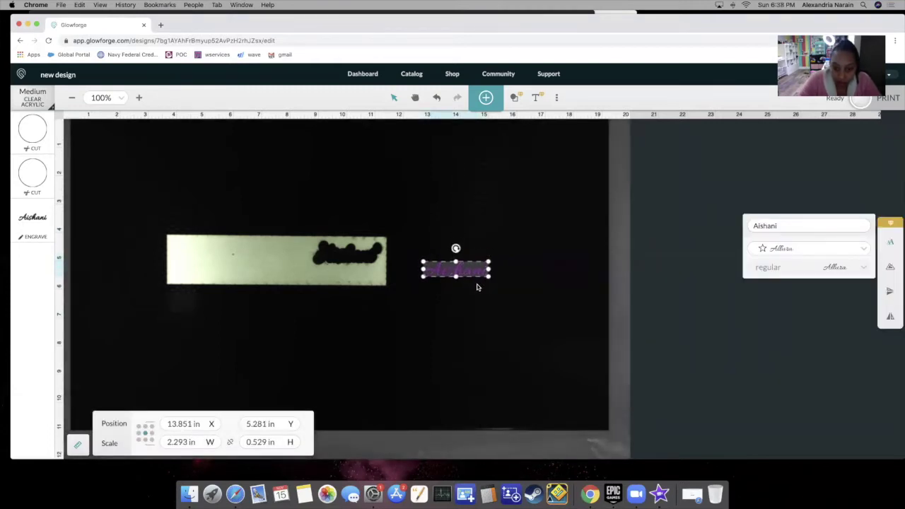
left_click(477, 285)
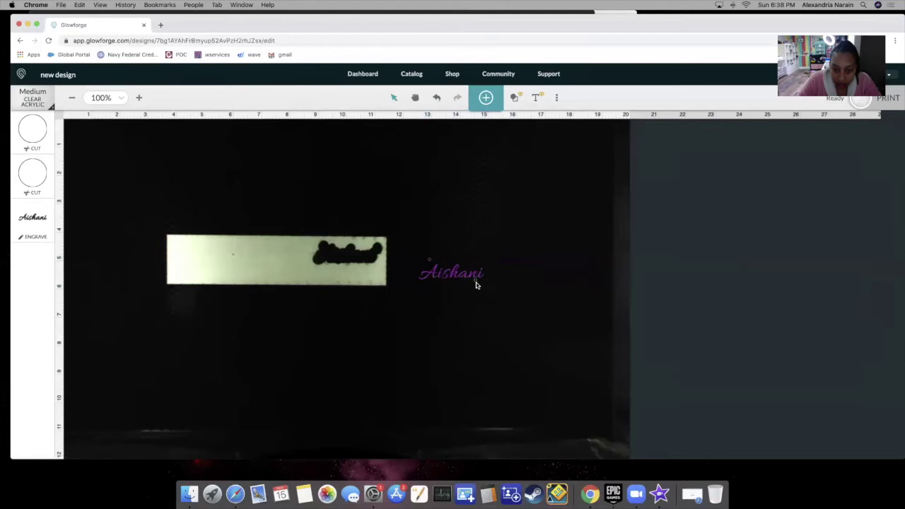
left_click_drag(476, 282, 487, 262)
left_click(478, 300)
left_click(464, 279)
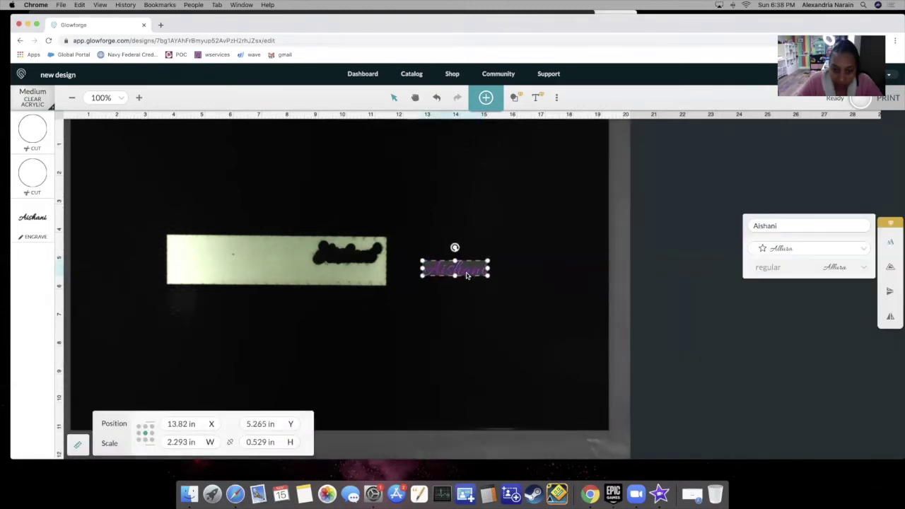
left_click_drag(465, 275, 463, 275)
Select the two hole circles and the name in turn to check their positions
left_click(499, 301)
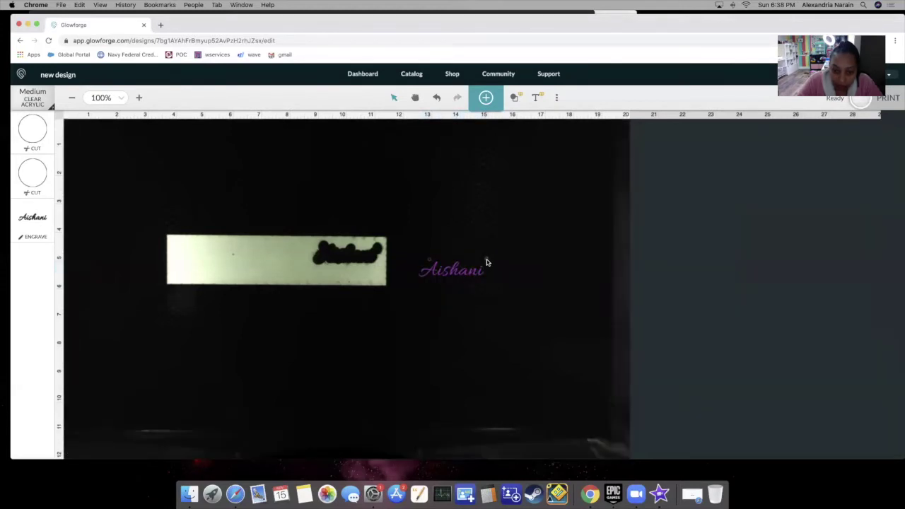
left_click(485, 262)
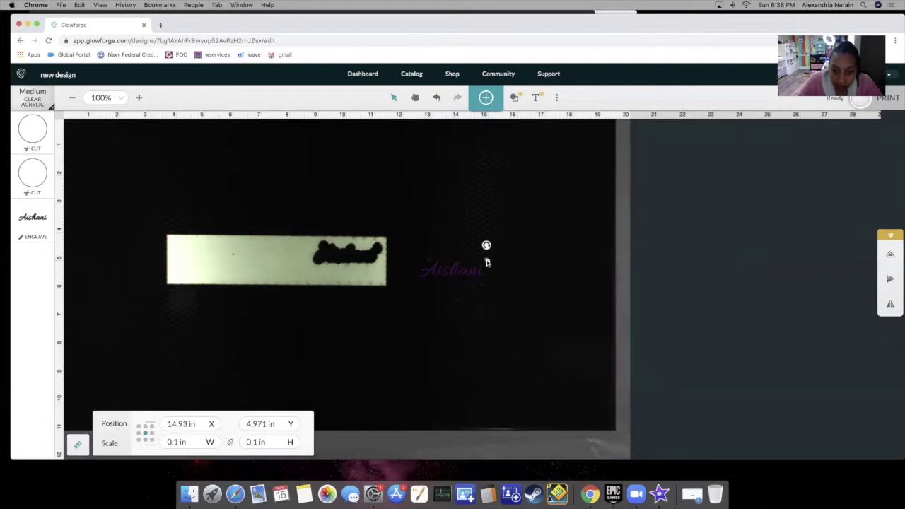
left_click(498, 295)
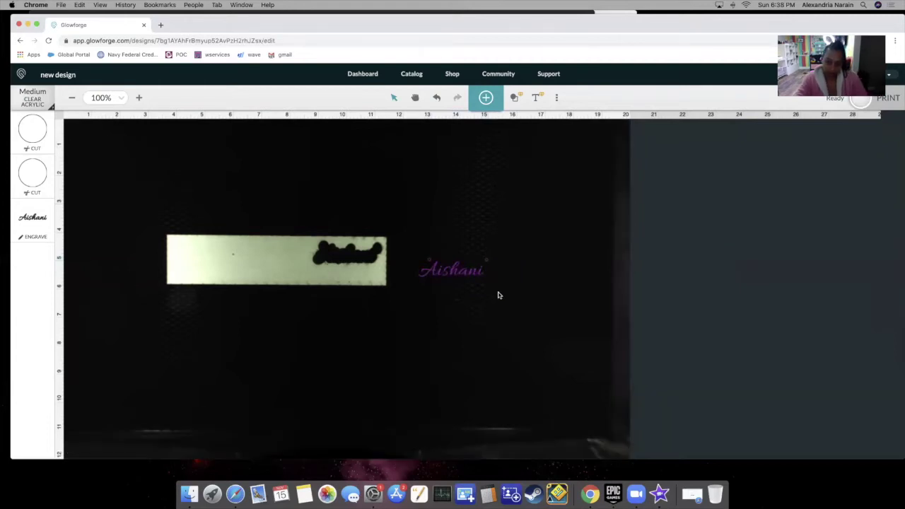
left_click(459, 278)
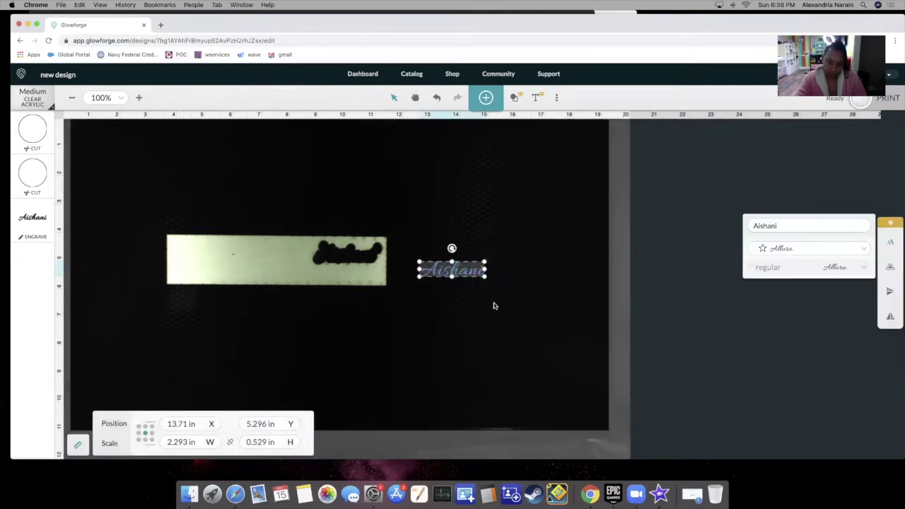
left_click(470, 291)
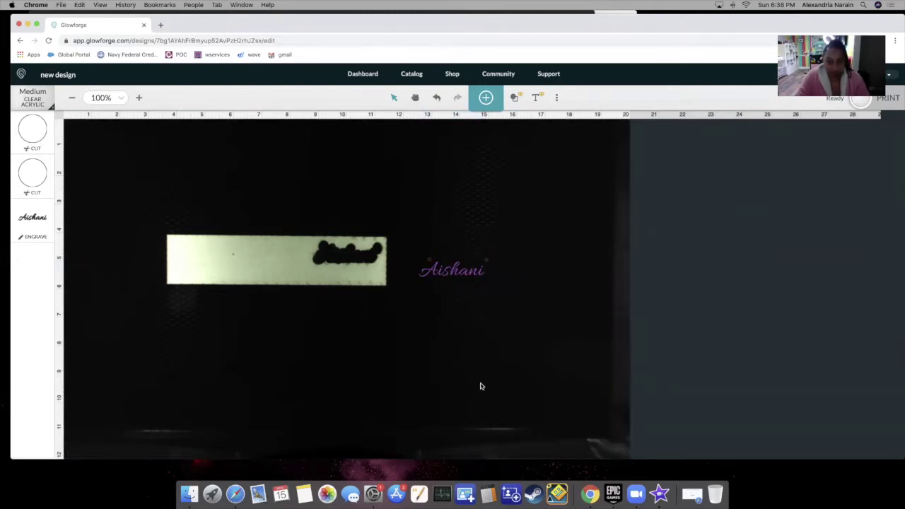
left_click(428, 263)
left_click(485, 299)
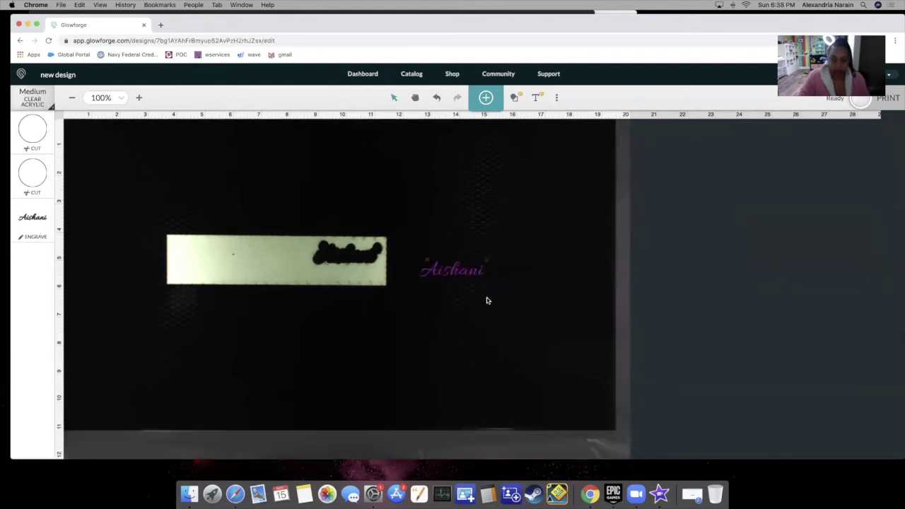
left_click(485, 263)
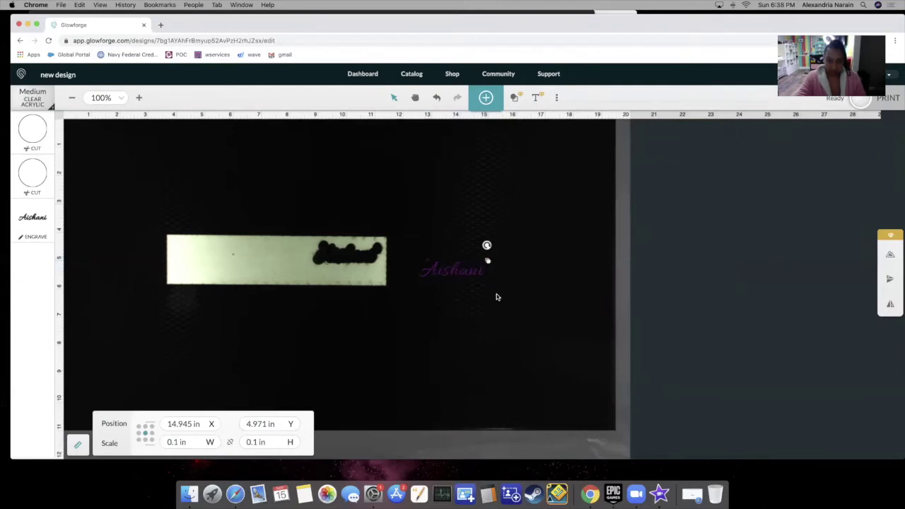
left_click(500, 293)
left_click(486, 261)
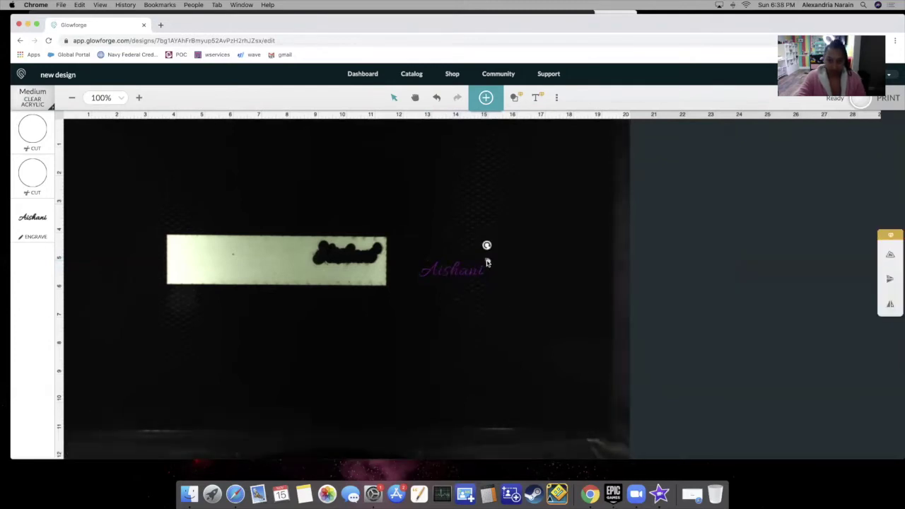
left_click(518, 305)
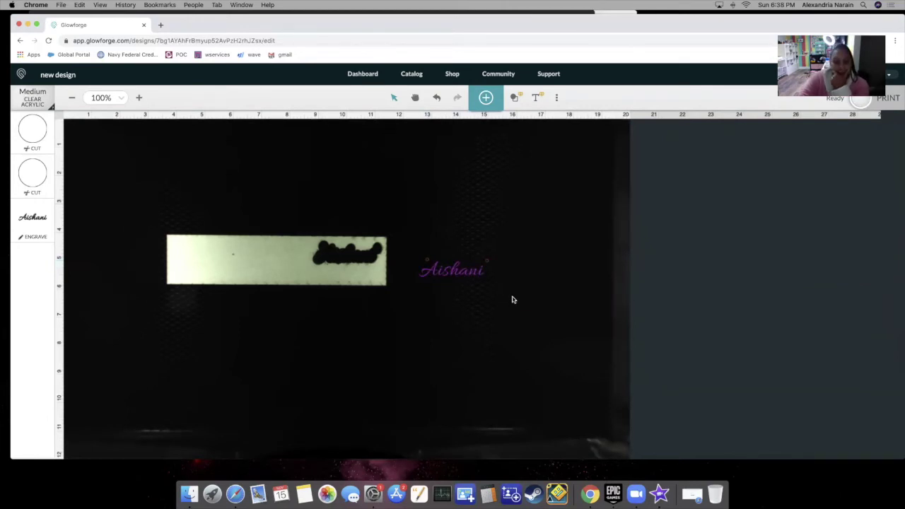
Select the name and holes, create a new cut outline, and set its offset to about 0.157 in
left_click_drag(508, 297, 405, 251)
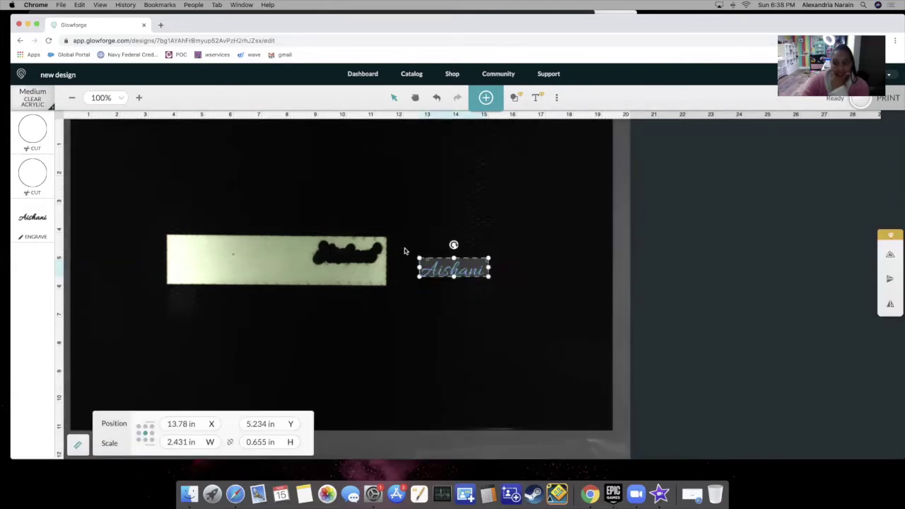
left_click(889, 256)
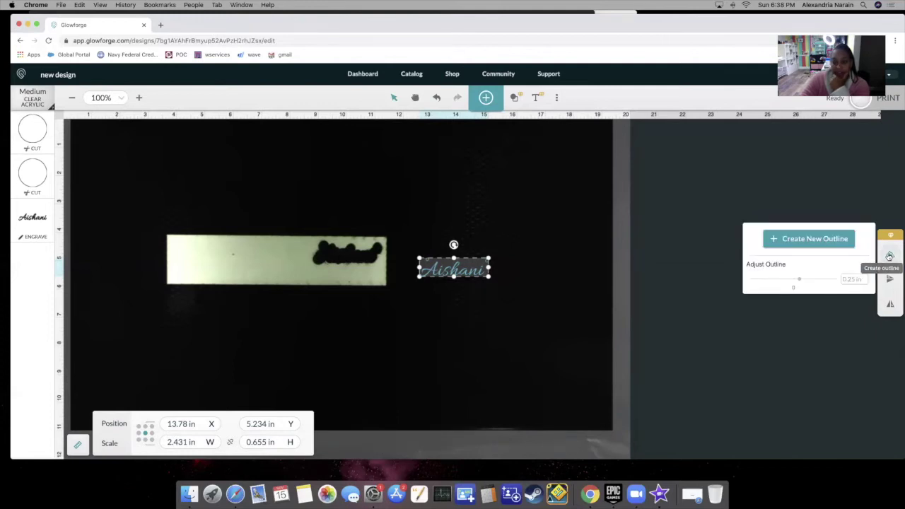
left_click(811, 239)
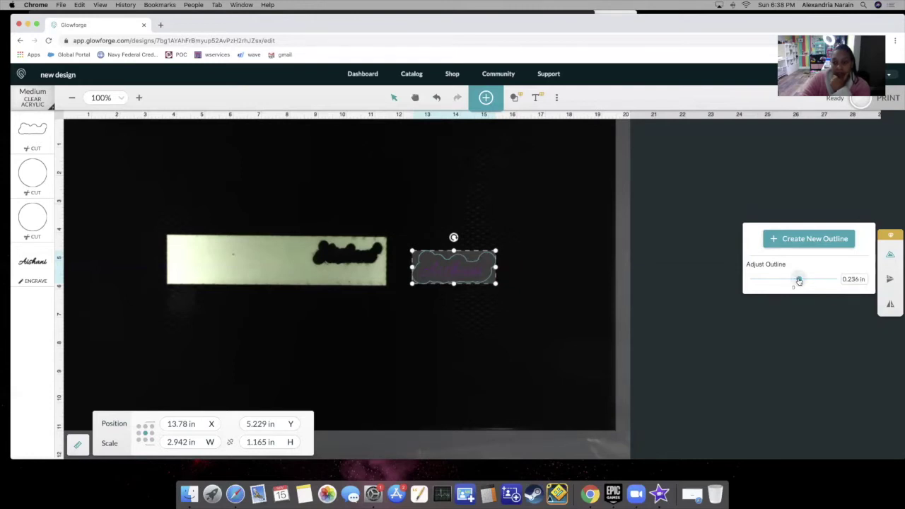
left_click_drag(799, 281, 797, 281)
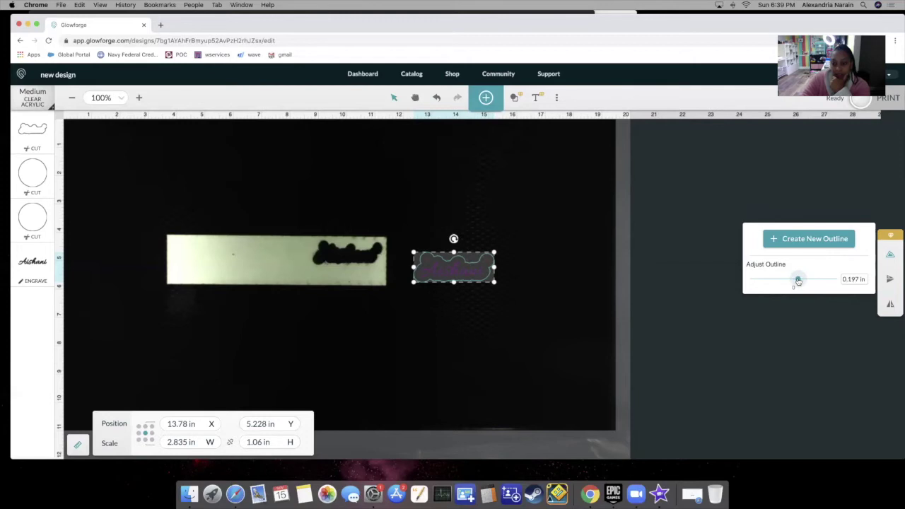
left_click_drag(799, 281, 797, 280)
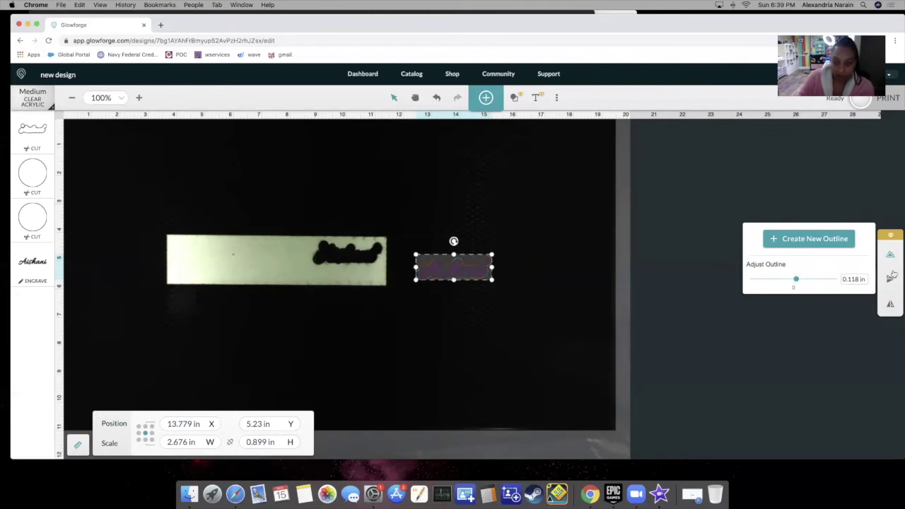
left_click_drag(796, 279, 797, 281)
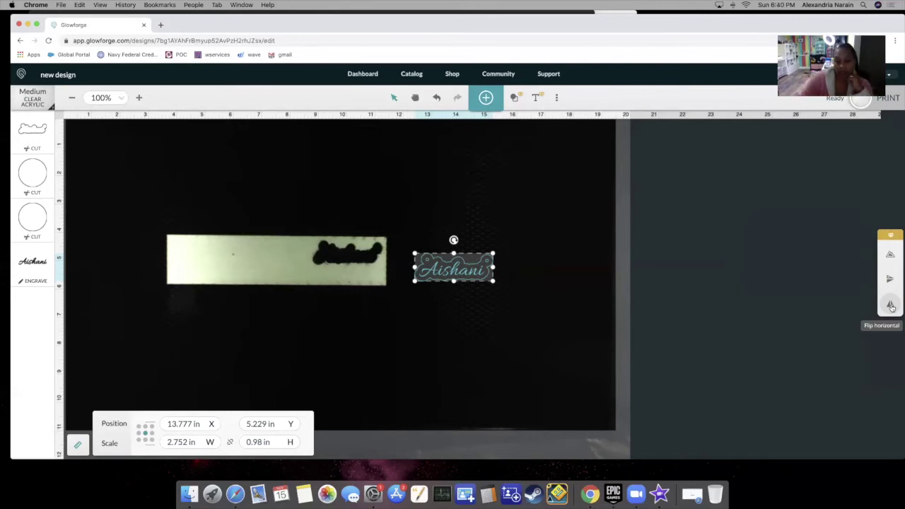
Select the name, holes and outline together and flip them horizontally
left_click(480, 336)
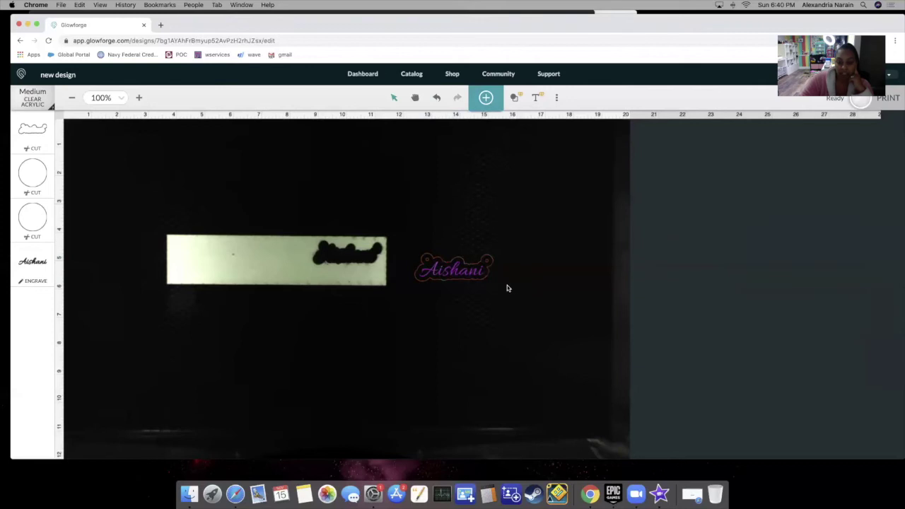
left_click_drag(508, 296, 400, 240)
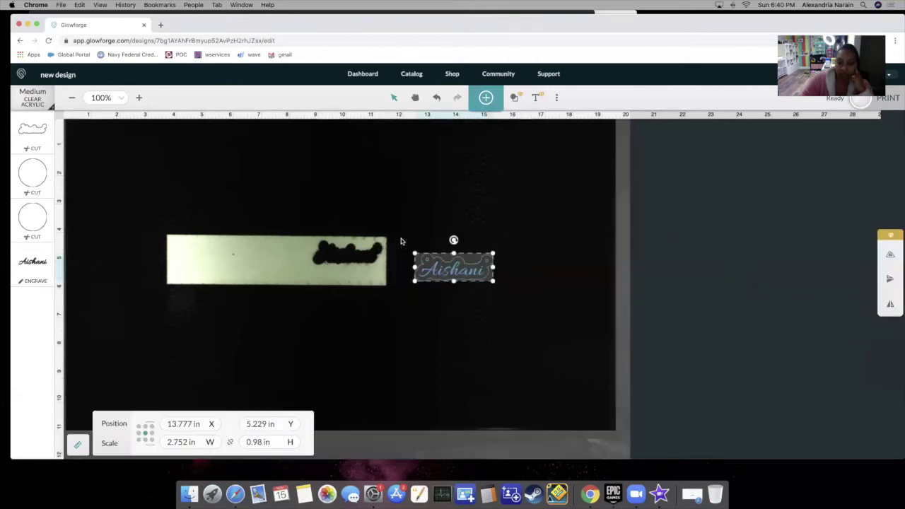
left_click(890, 305)
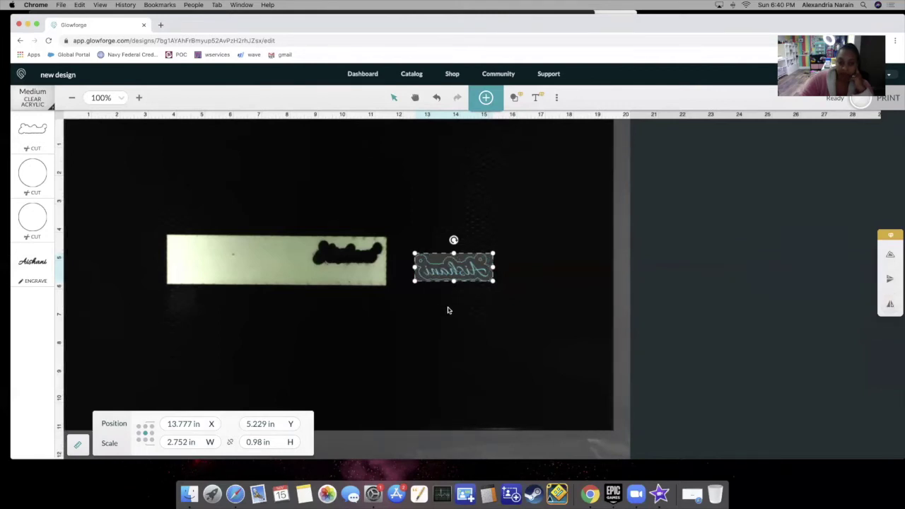
Deselect the mirrored design on the bed
left_click(487, 297)
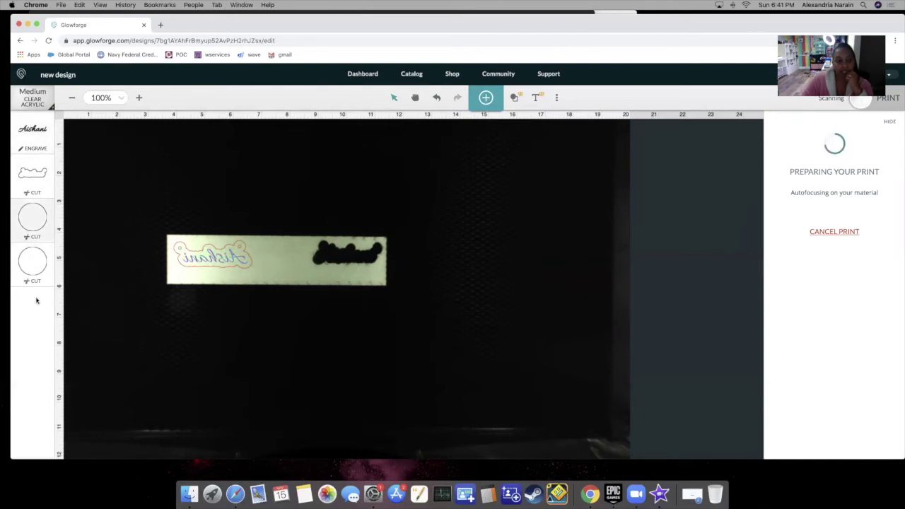
Review the SD Graphic engrave settings and the Proofgrade Cut settings
left_click(33, 131)
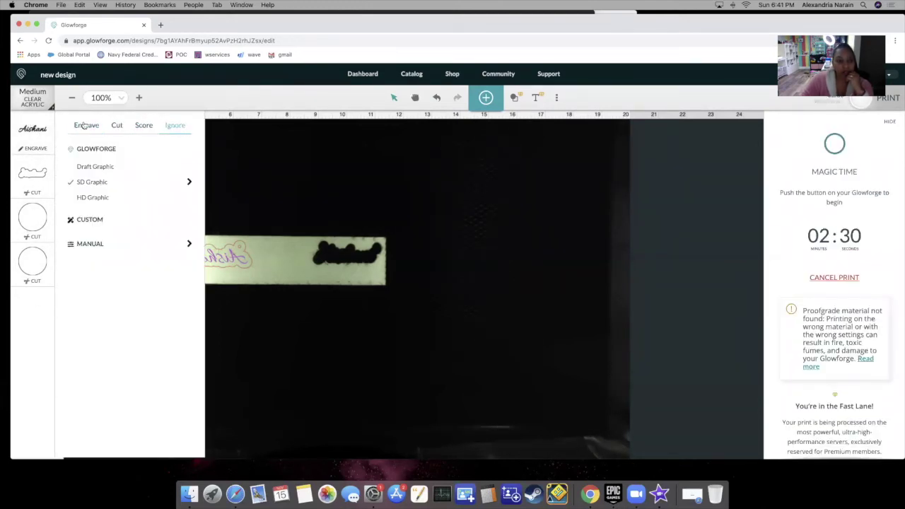
left_click(23, 172)
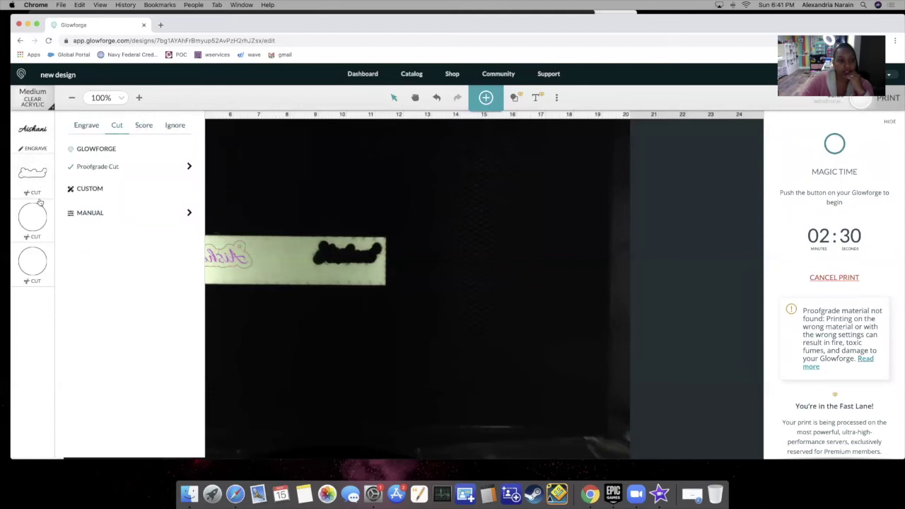